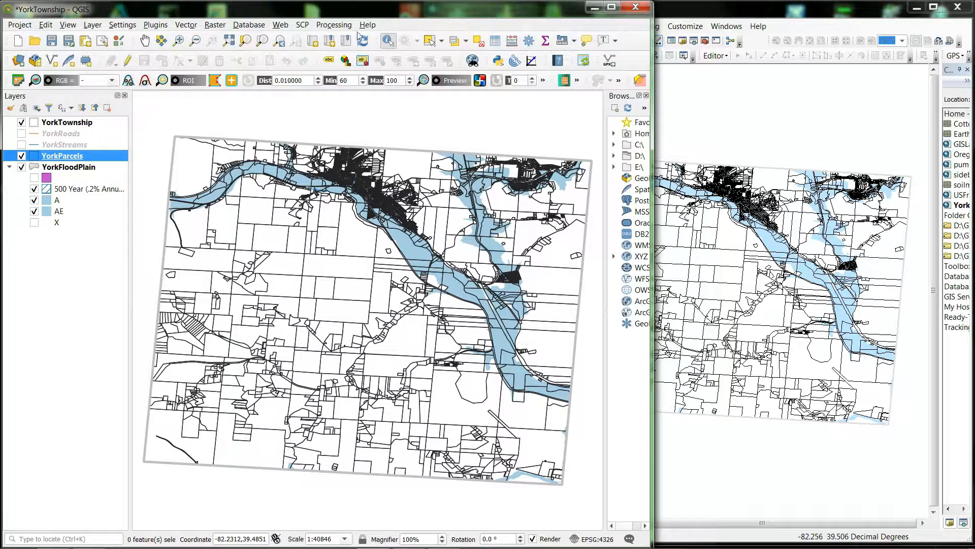
click(733, 9)
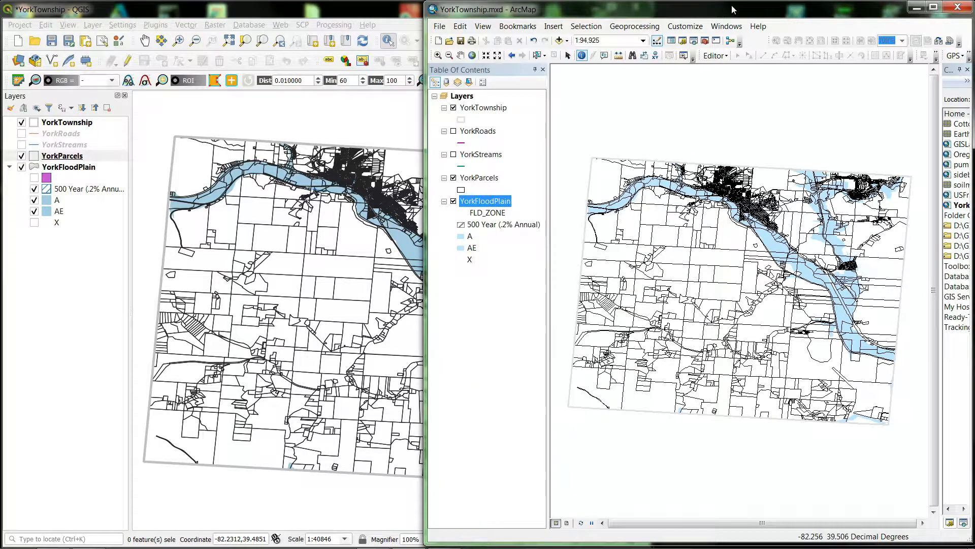
click(358, 14)
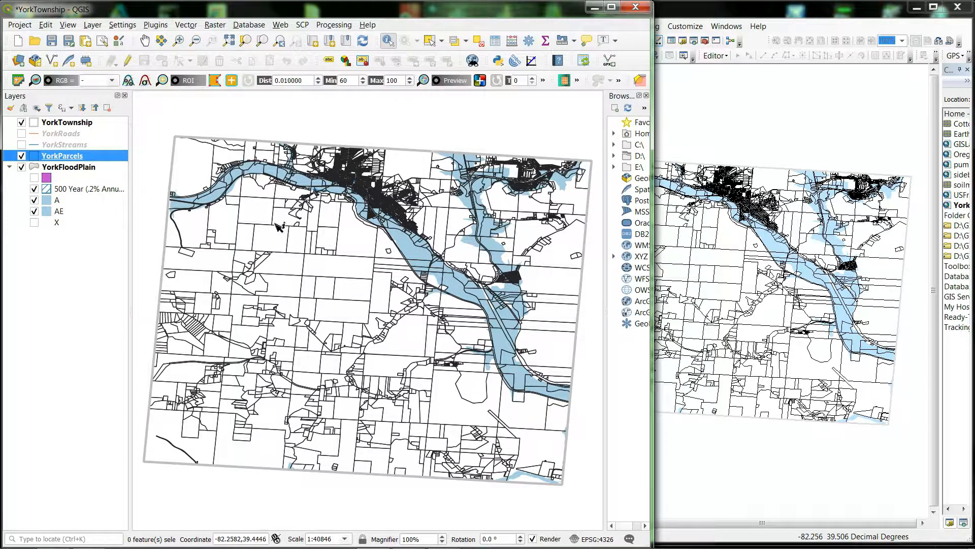
click(780, 21)
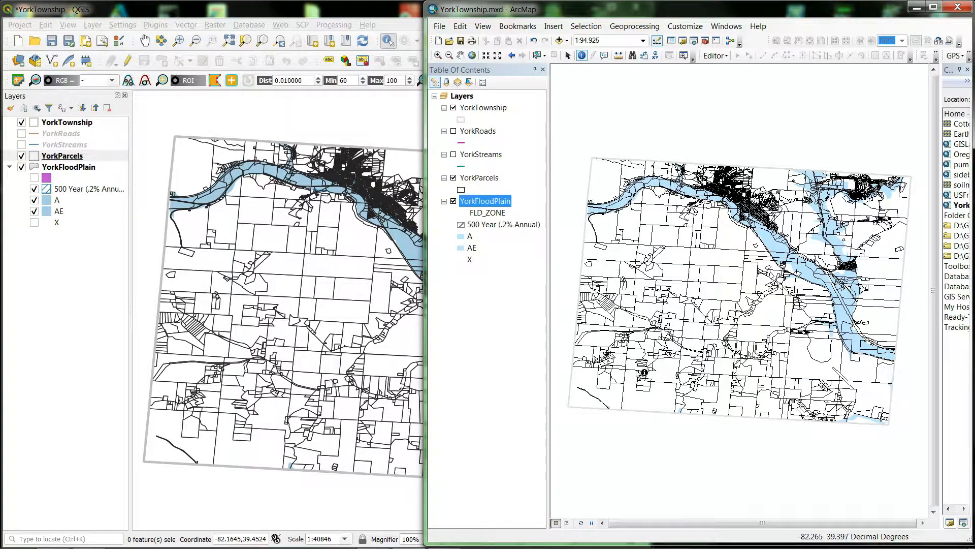
click(317, 14)
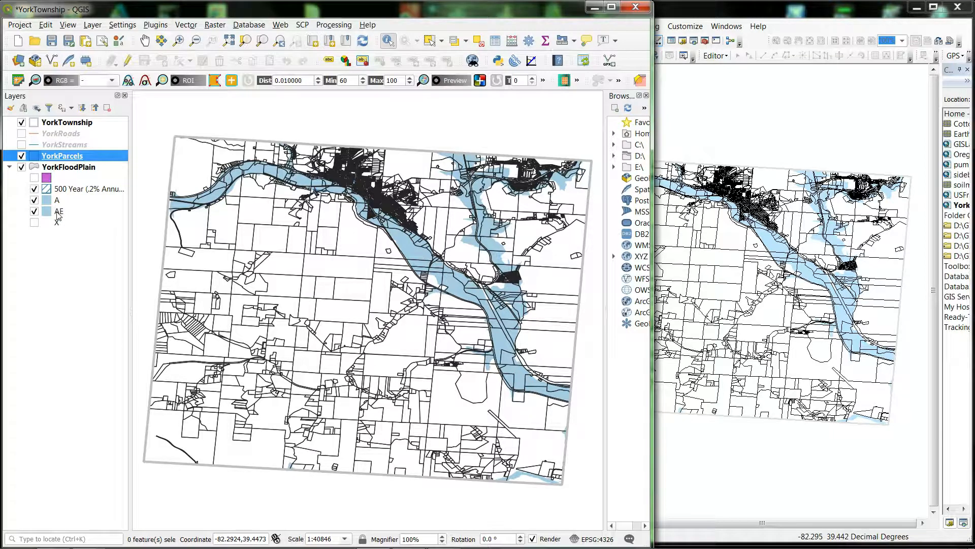
Select the YorkFloodPlain features whose FLD_ZONE value is equal to A using Select Features by Value
click(63, 169)
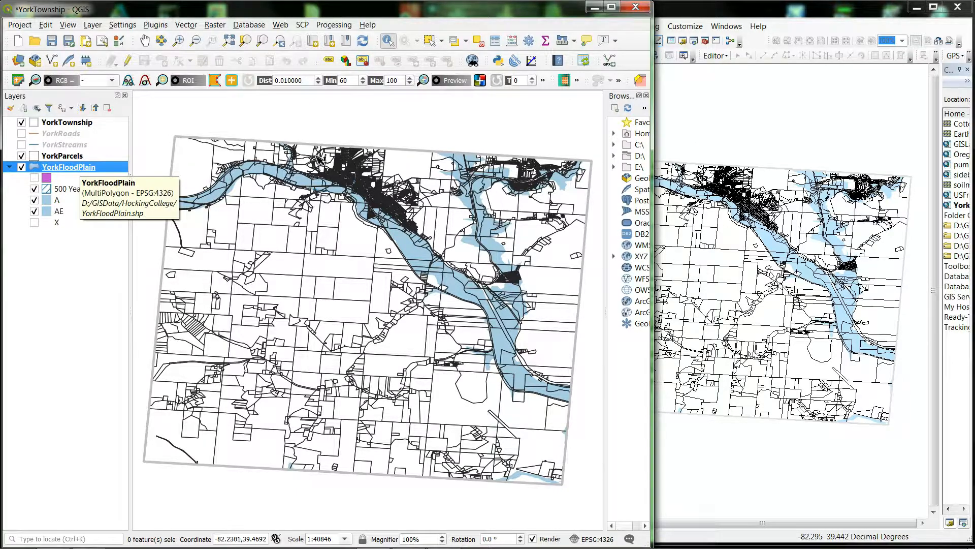
click(466, 43)
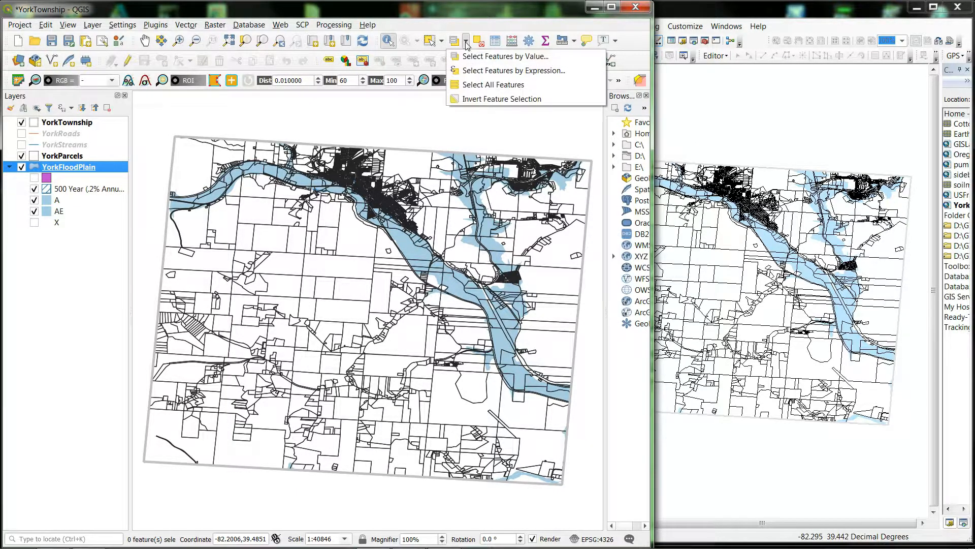
click(505, 57)
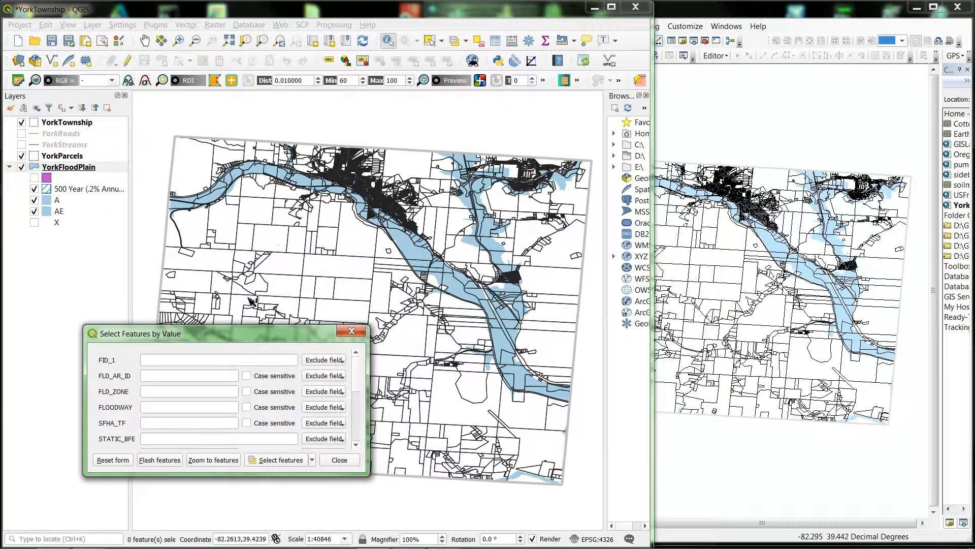
drag(240, 330, 268, 138)
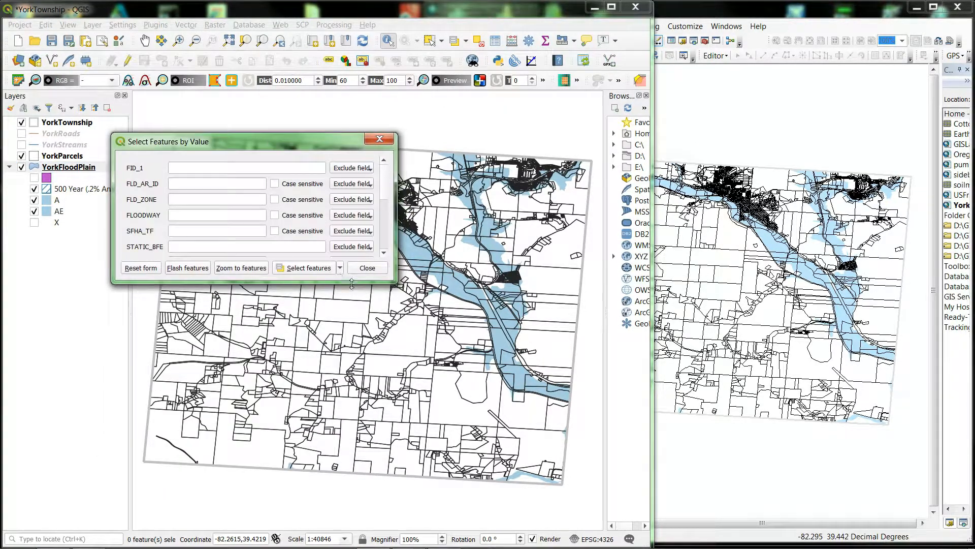
drag(293, 283, 294, 452)
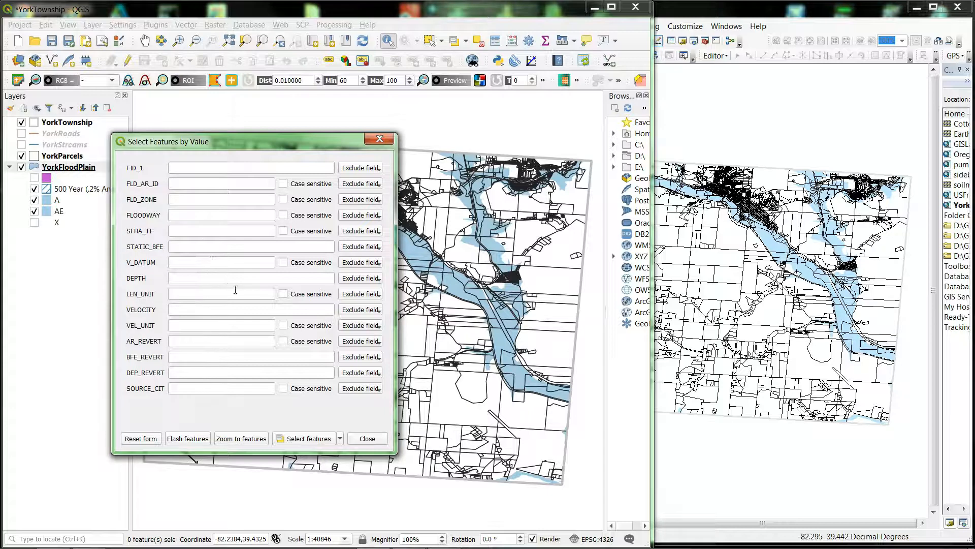
click(179, 200)
text(A)
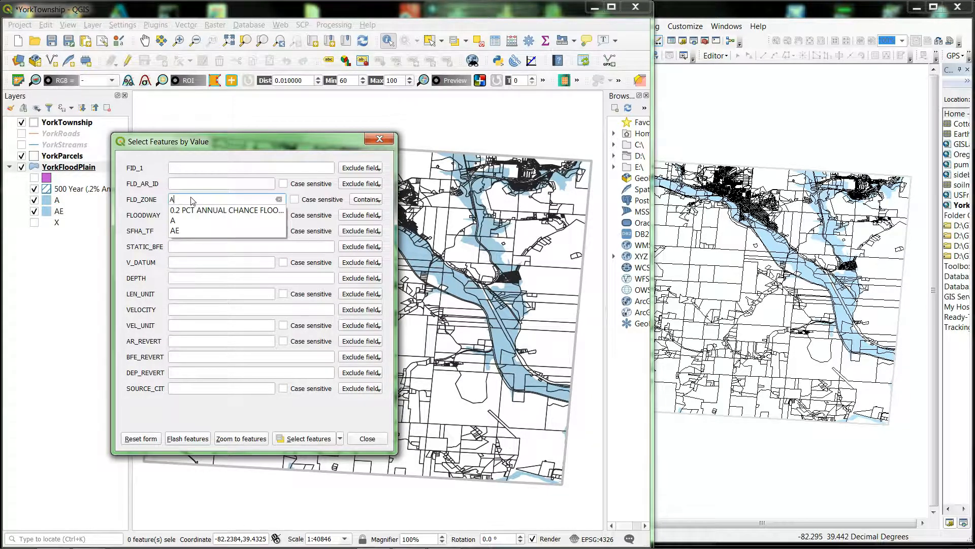
click(365, 200)
click(374, 228)
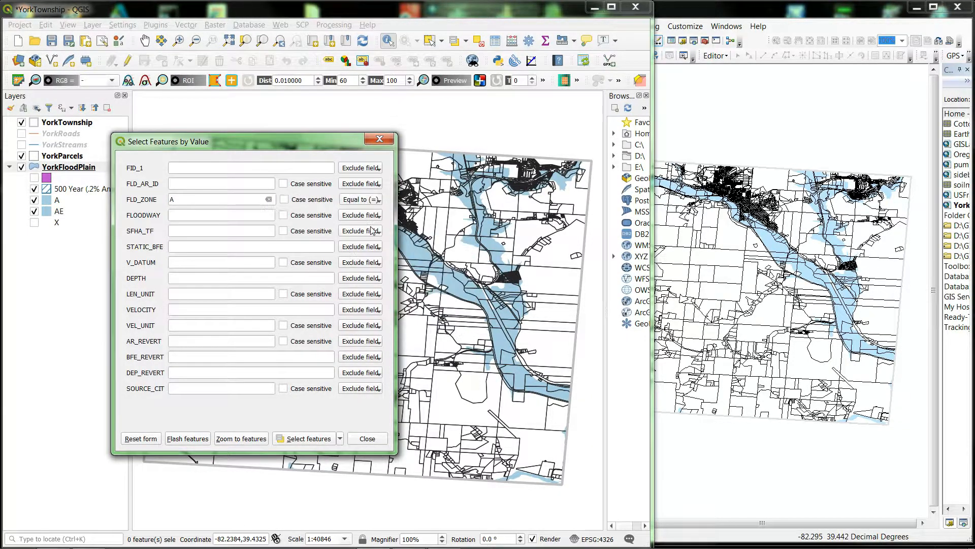
click(313, 440)
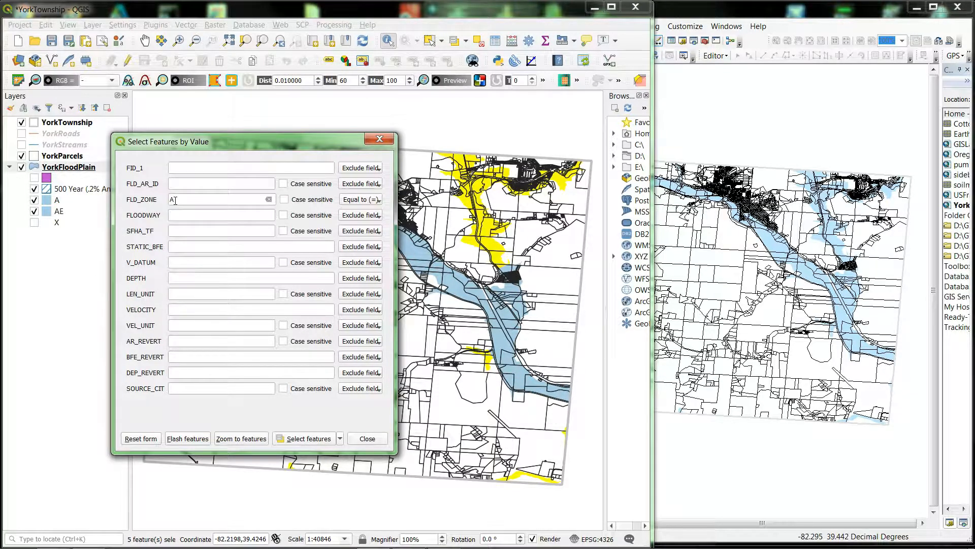
Add the YorkFloodPlain features with FLD_ZONE equal to AE to the current selection and close the dialog
text(E)
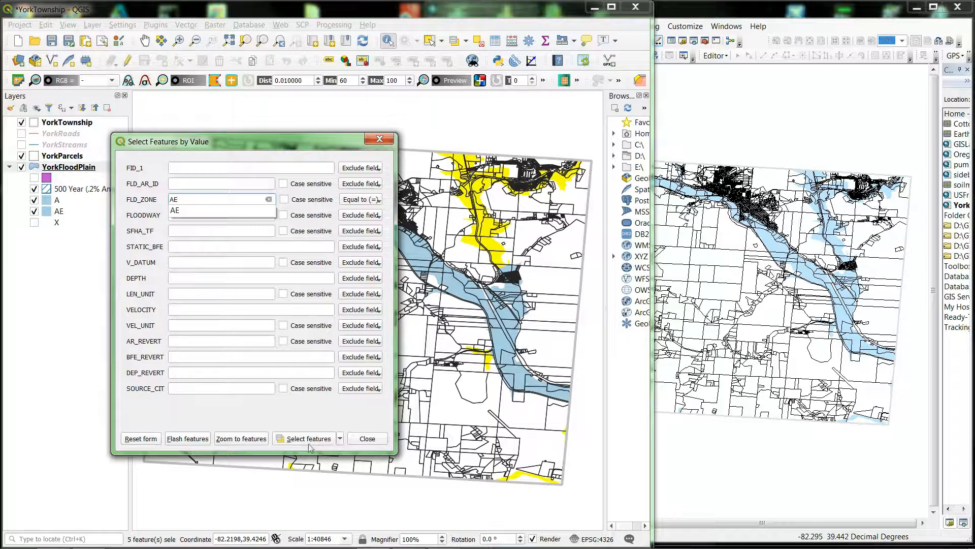
click(340, 438)
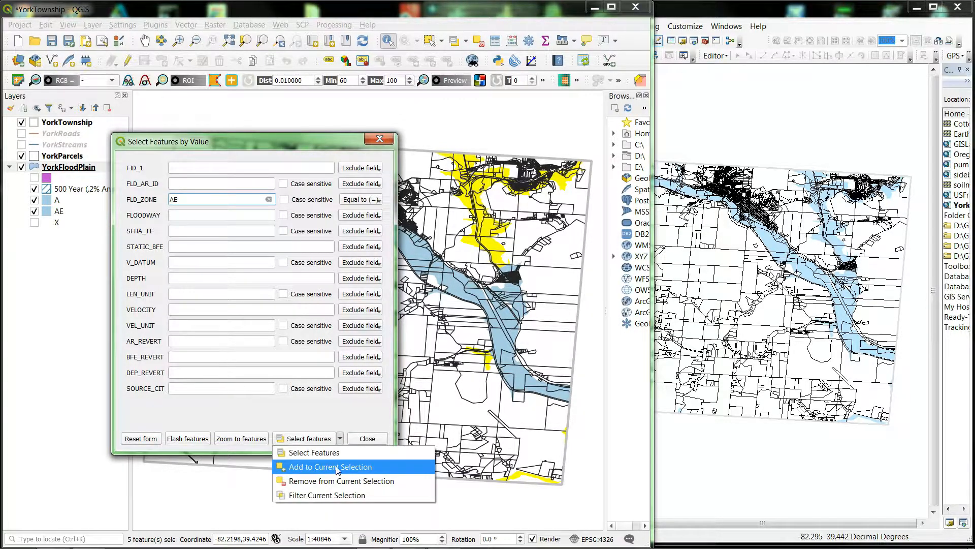
click(338, 466)
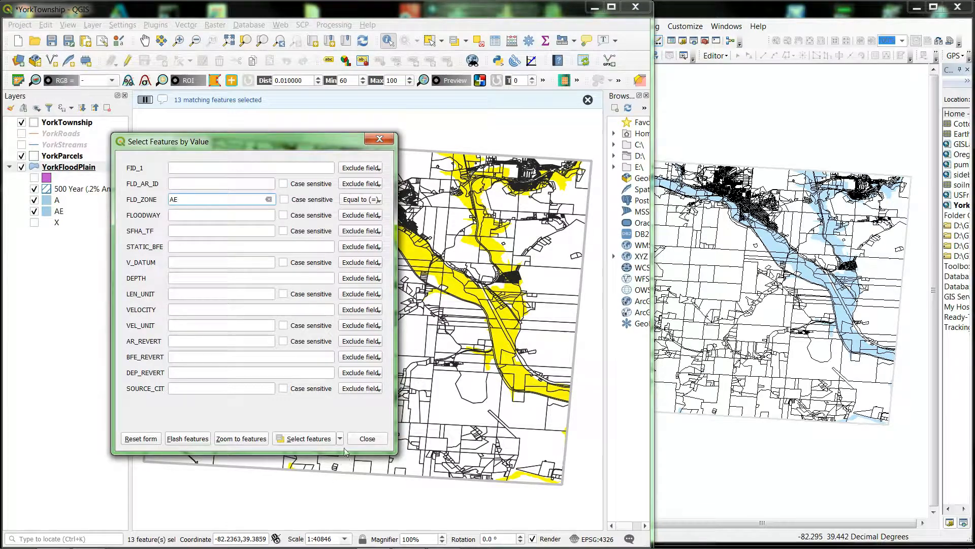
click(368, 439)
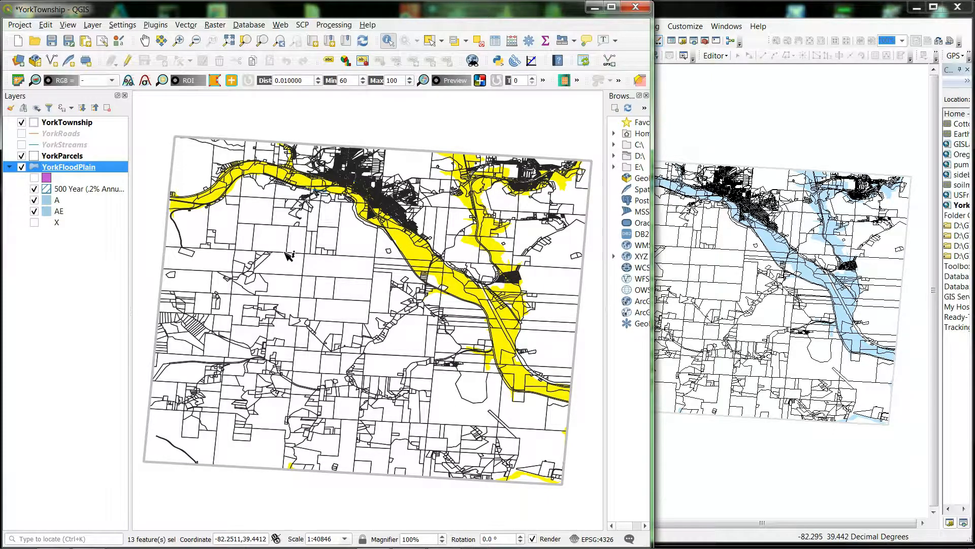
Run Select by Location to select the YorkParcels features that intersect only the selected YorkFloodPlain features, creating a new selection
click(70, 159)
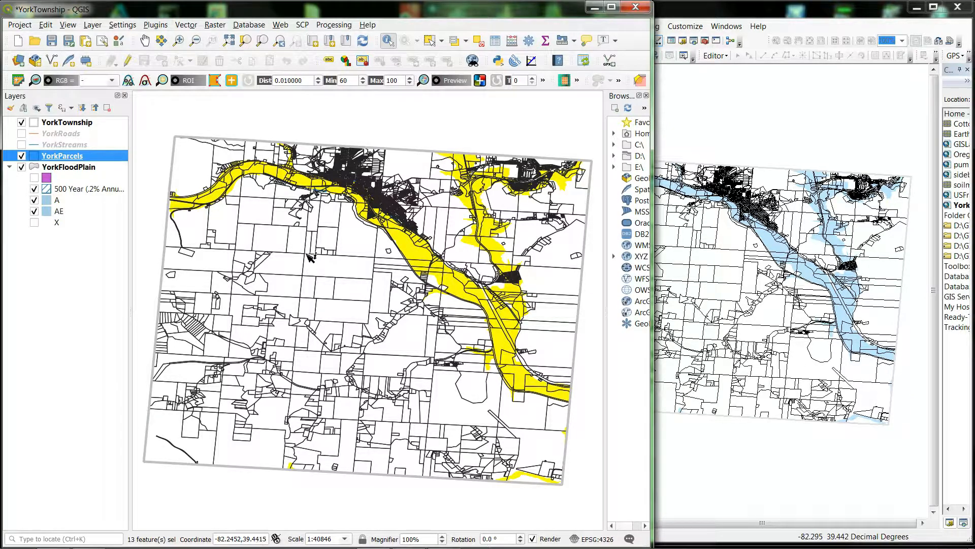
click(188, 26)
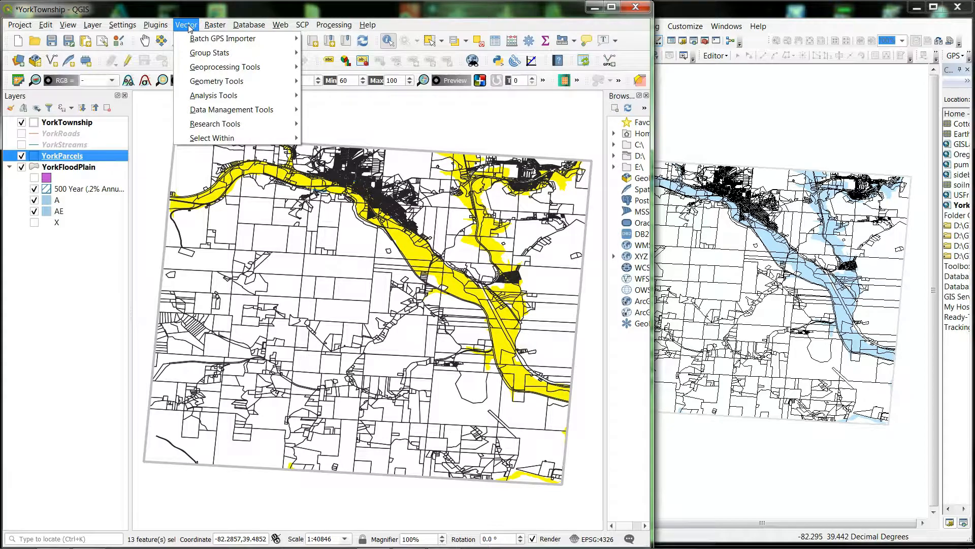
mouse_move(211, 127)
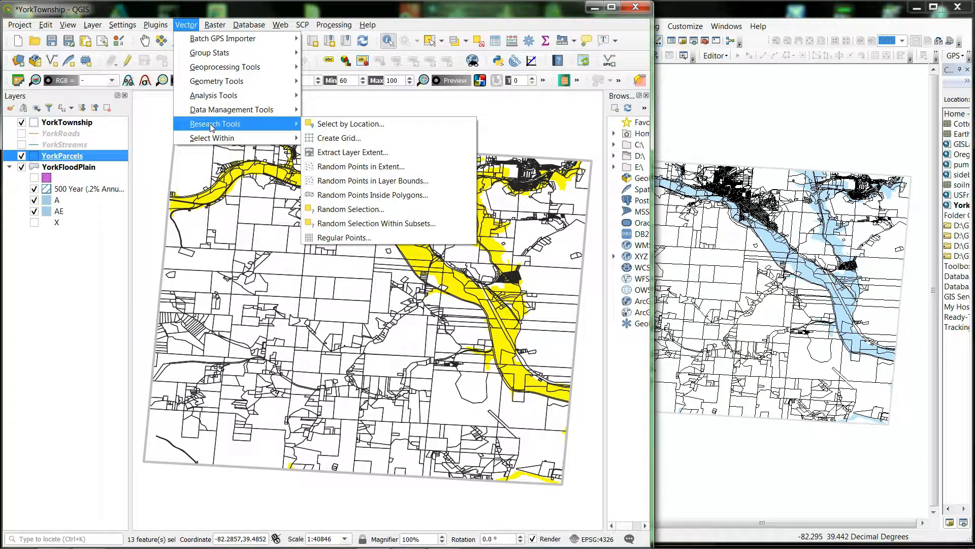
click(338, 124)
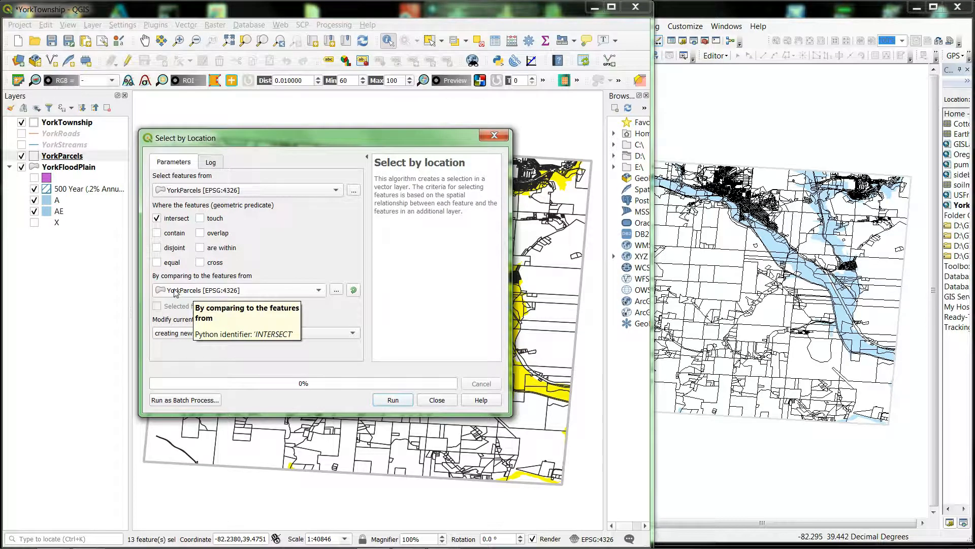
click(319, 292)
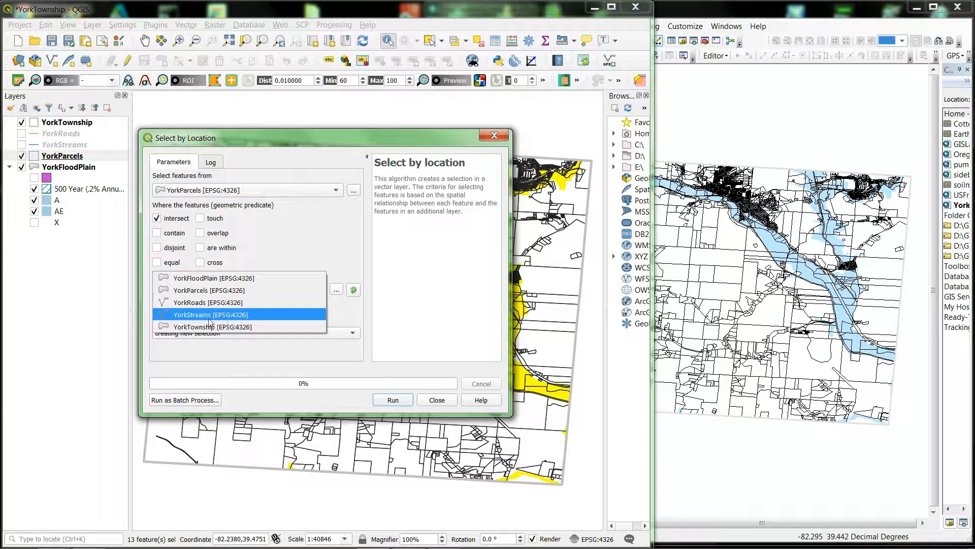
click(213, 278)
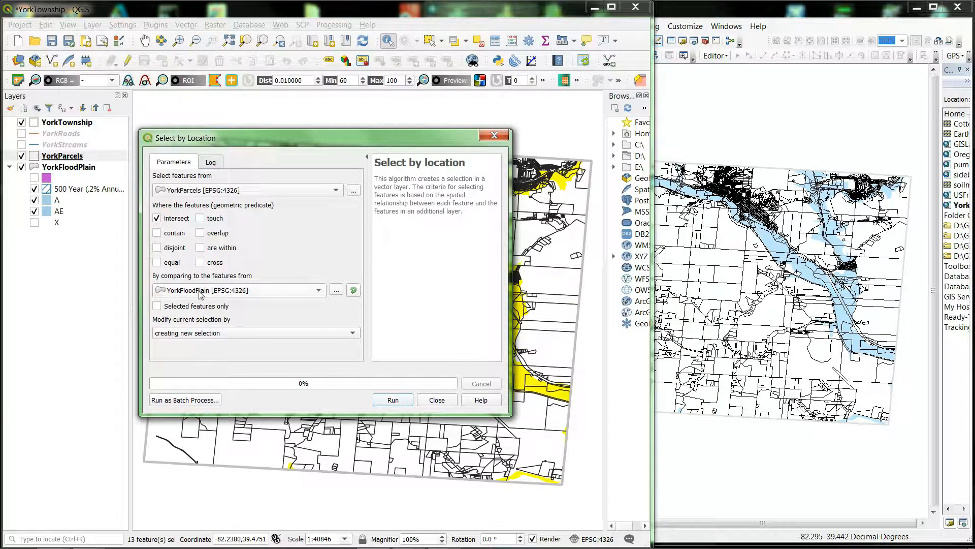
click(157, 306)
click(392, 400)
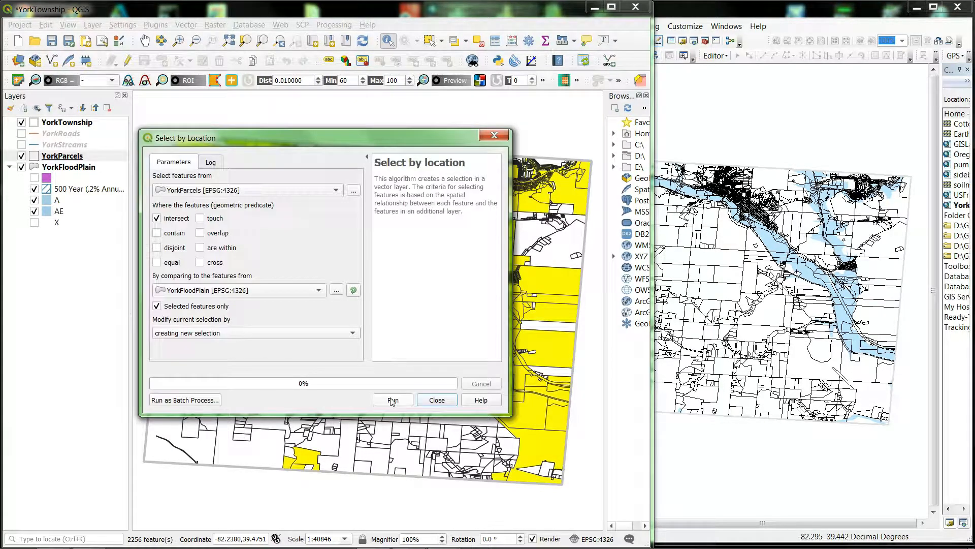
click(438, 400)
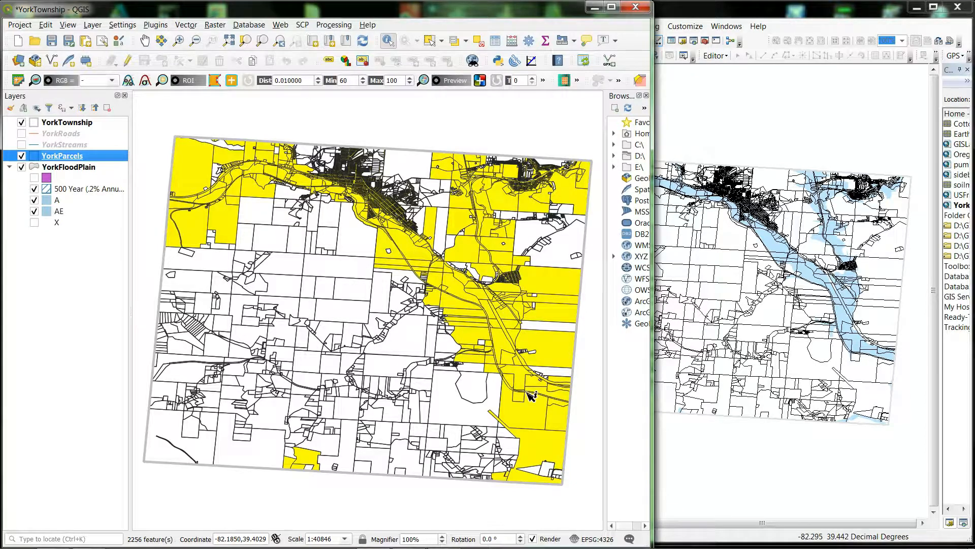
Export the selected YorkParcels features as an ESRI Shapefile named fldpar in the HockingCollege folder and add it to the map
right_click(68, 158)
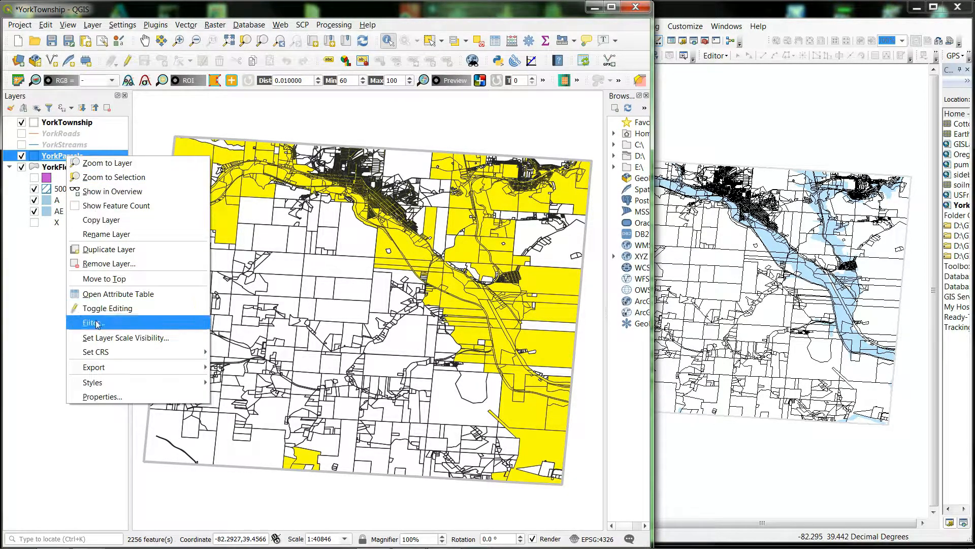
mouse_move(106, 370)
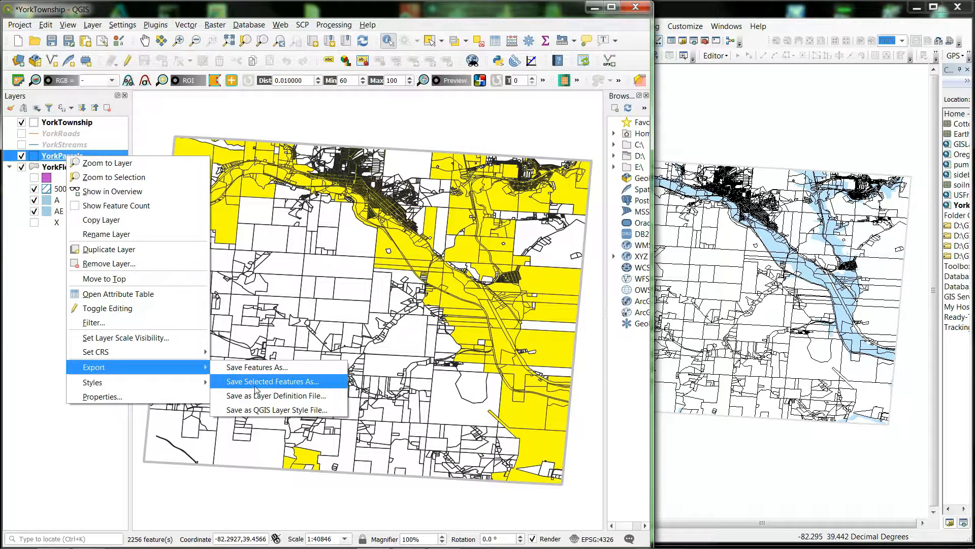
click(291, 384)
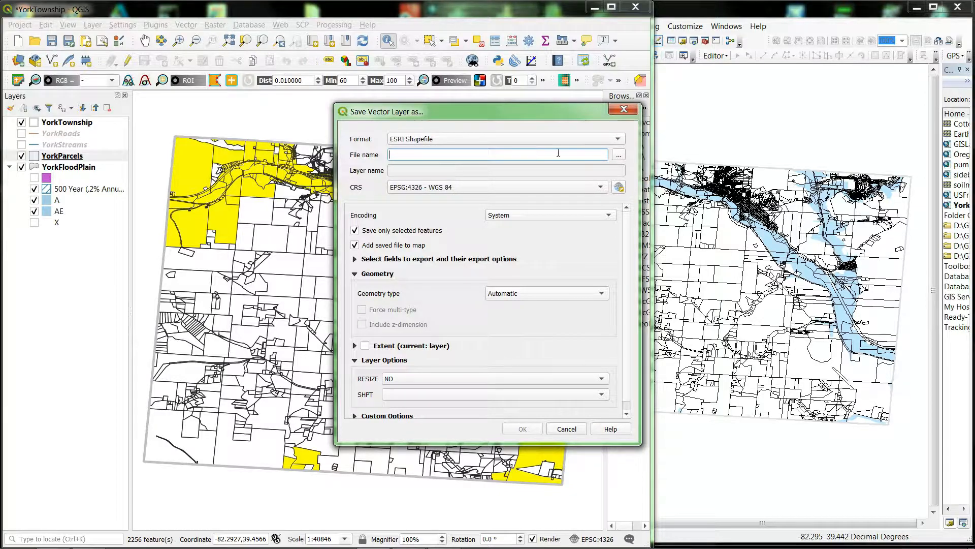
click(619, 157)
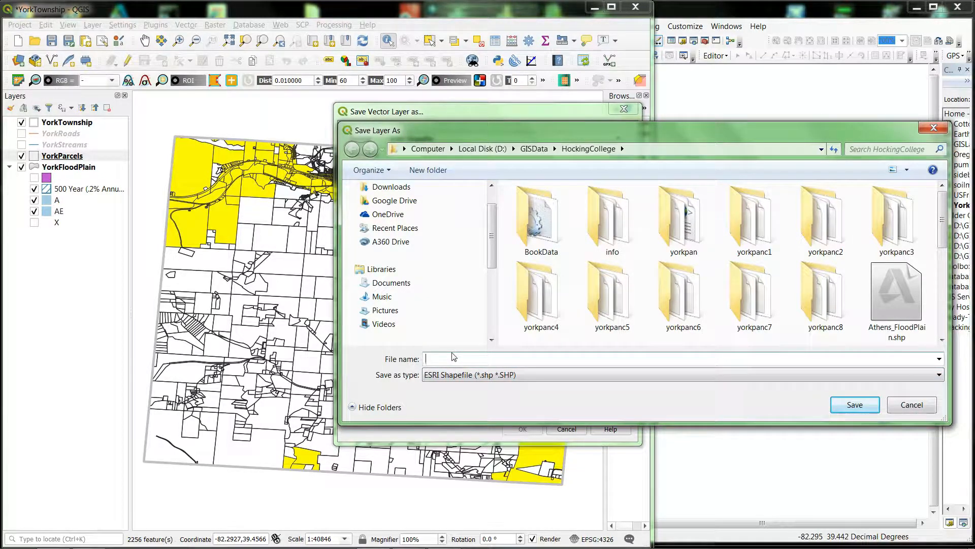
text(fldpar)
click(854, 404)
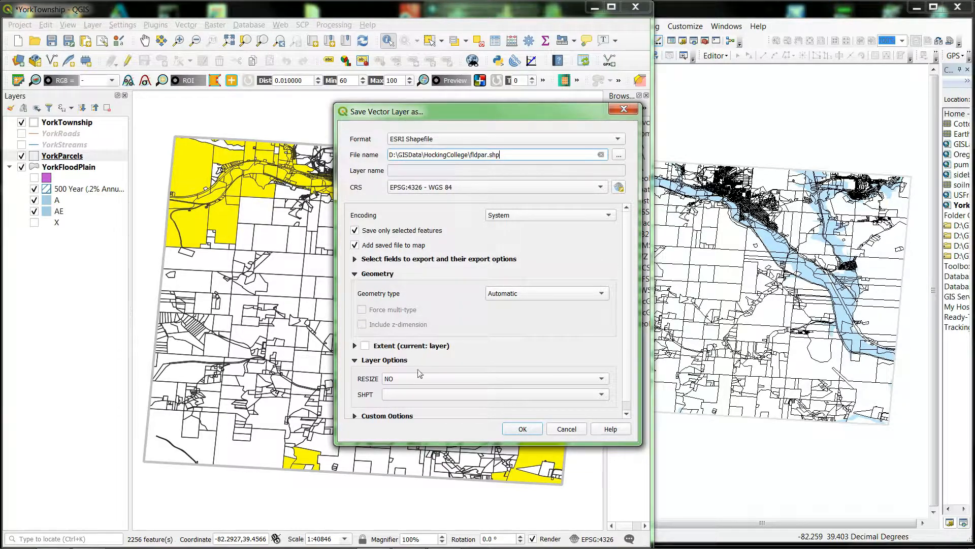
click(522, 429)
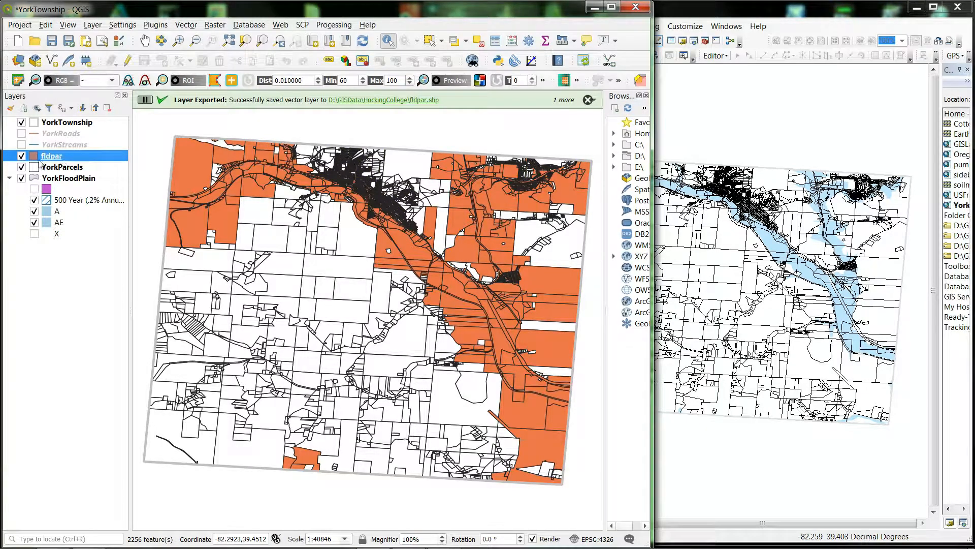
Hide the YorkParcels, YorkFloodPlain and YorkTownship layers so that only the exported flood parcels are drawn
click(21, 166)
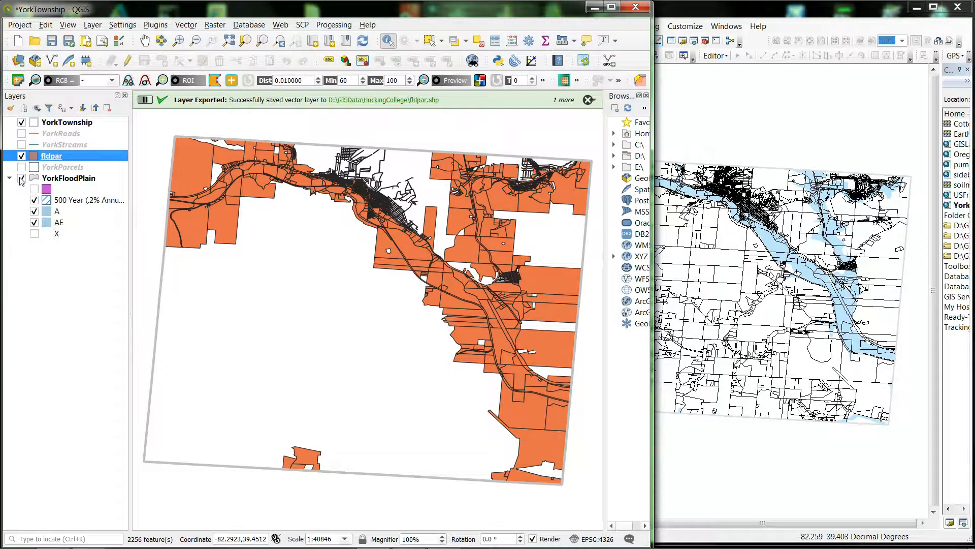
click(21, 179)
click(21, 123)
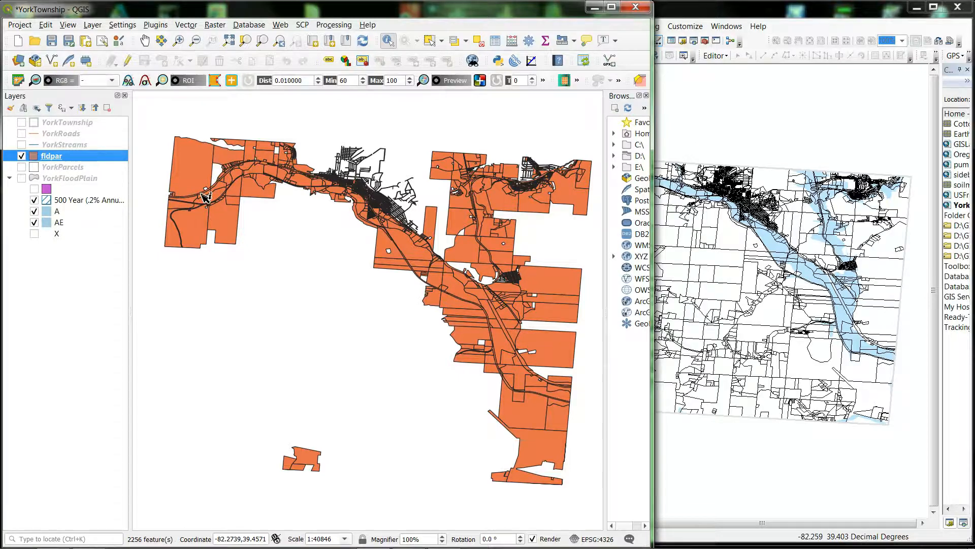
Examine the fldpar layer's attribute table and close it
right_click(52, 158)
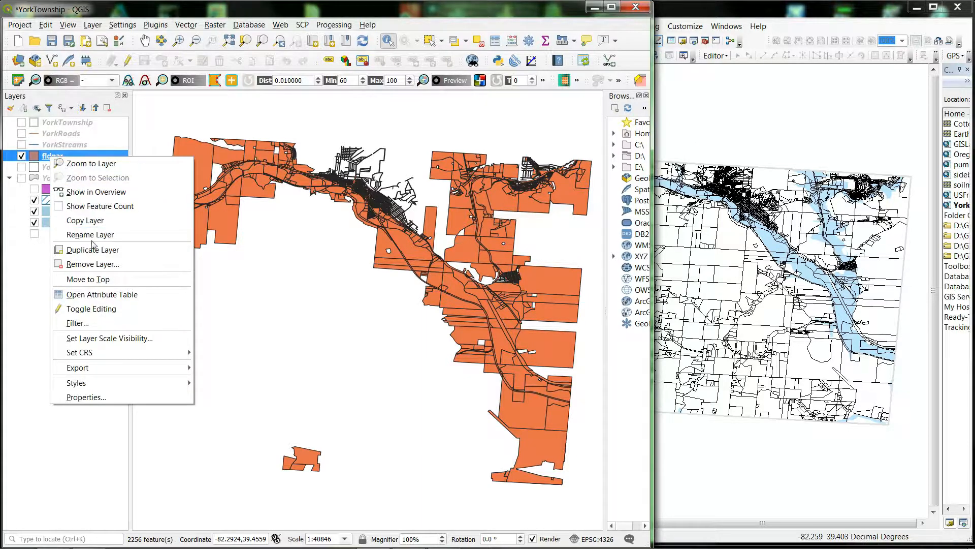
click(102, 294)
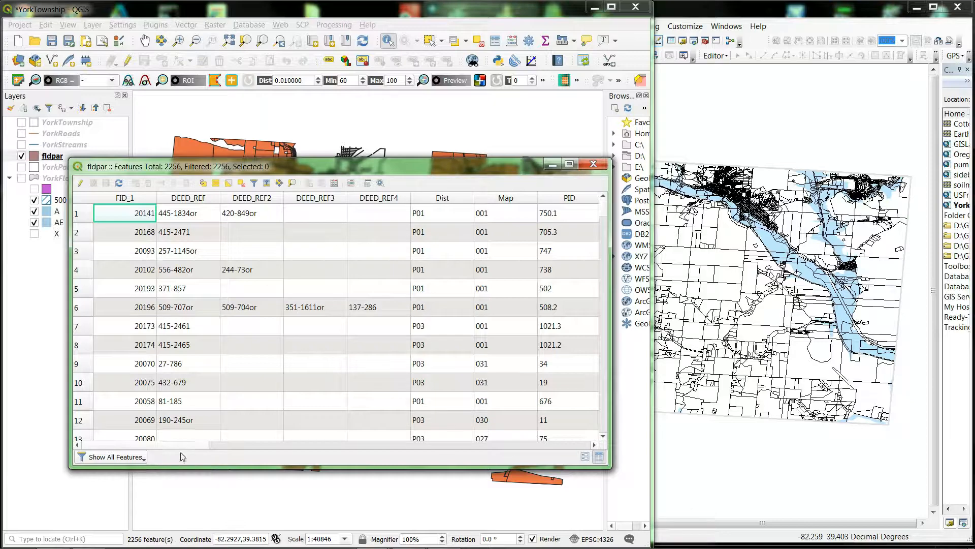
mouse_move(185, 446)
mouse_down()
mouse_move(531, 461)
mouse_move(185, 458)
mouse_up()
click(593, 164)
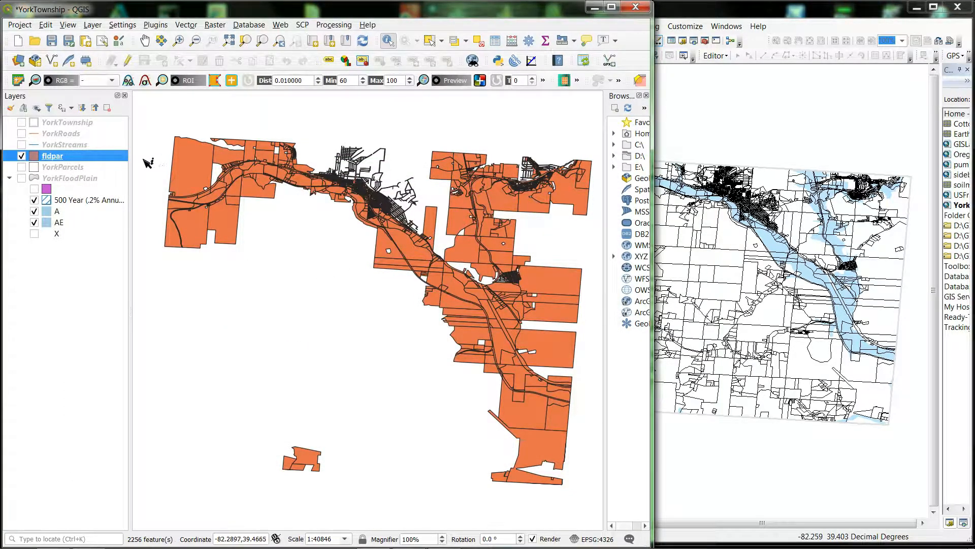
Switch to ArcMap, start Select By Attributes for the YorkFloodPlain layer and clear the existing query expression
click(757, 11)
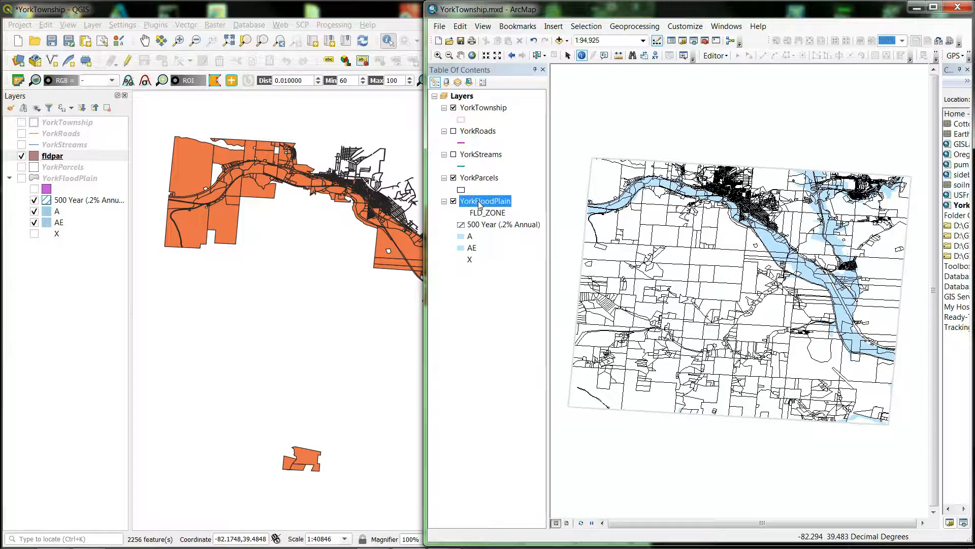
click(586, 27)
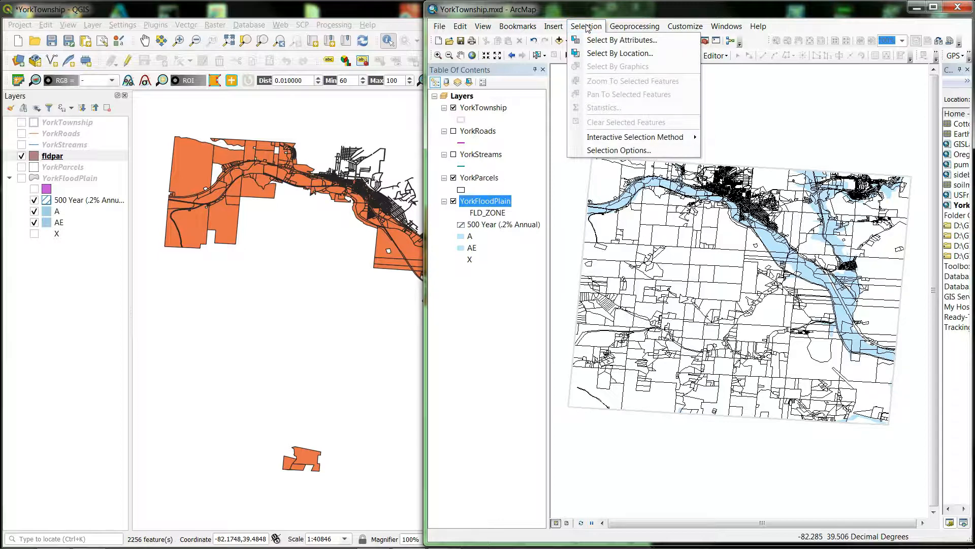
click(626, 38)
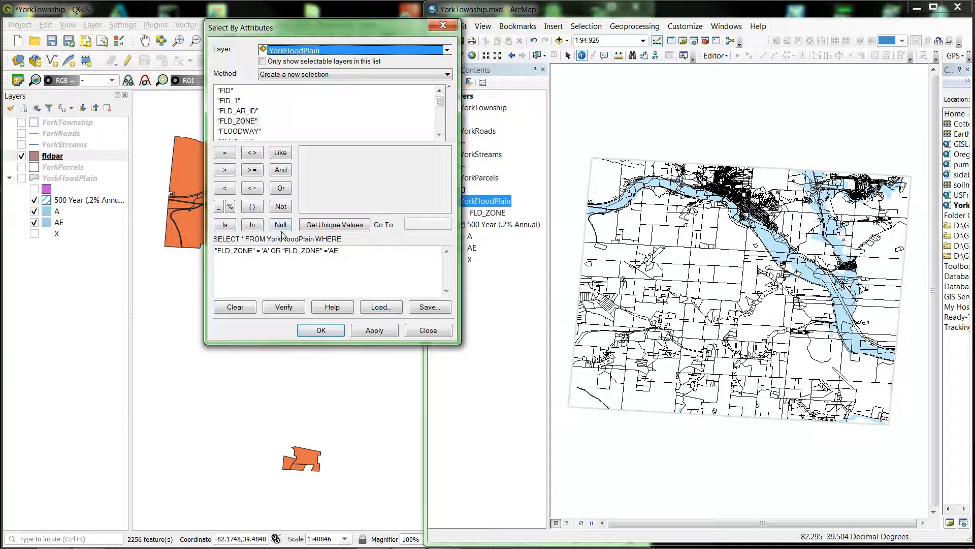
click(348, 251)
drag(349, 251, 187, 249)
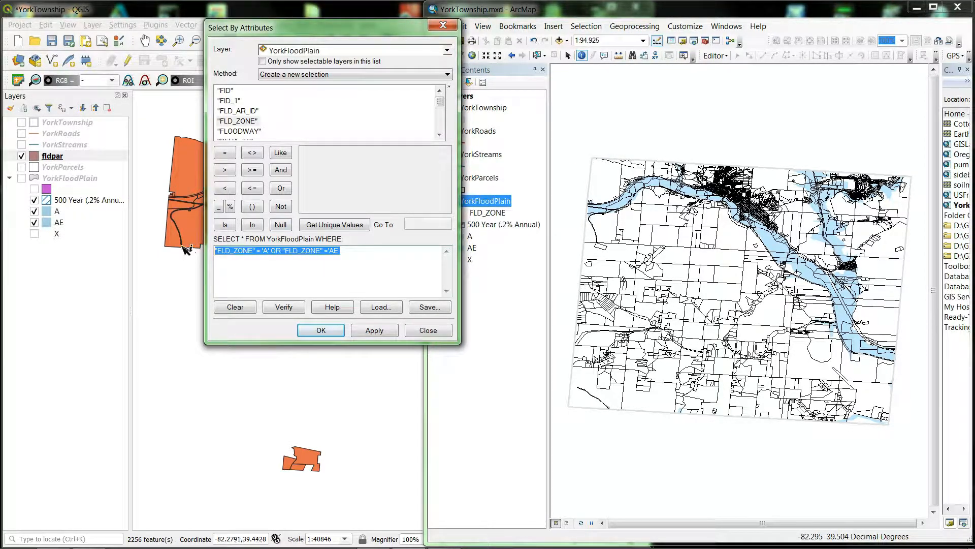
key(Delete)
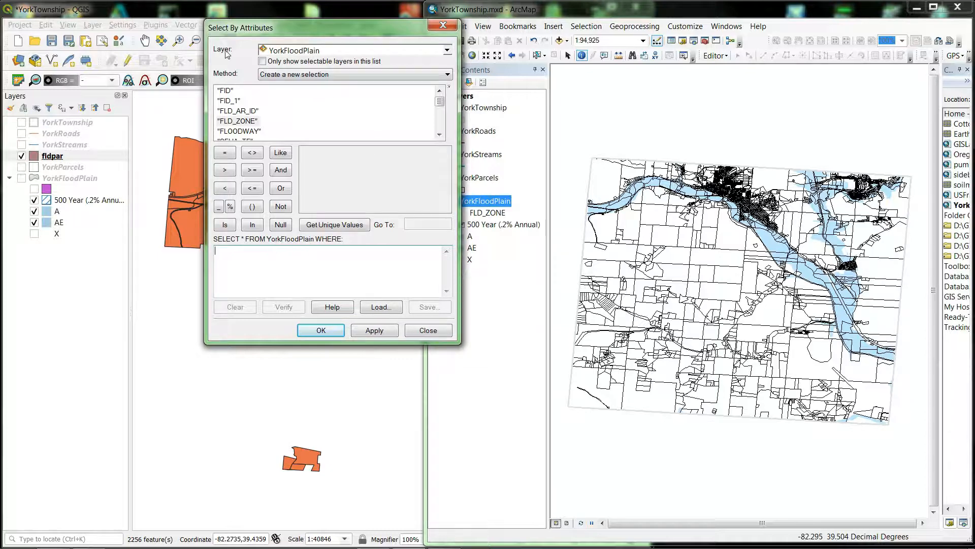
Select the YorkFloodPlain features matching the query "FLD_ZONE" = 'A' OR "FLD_ZONE" = 'AE' as a new selection
double_click(246, 122)
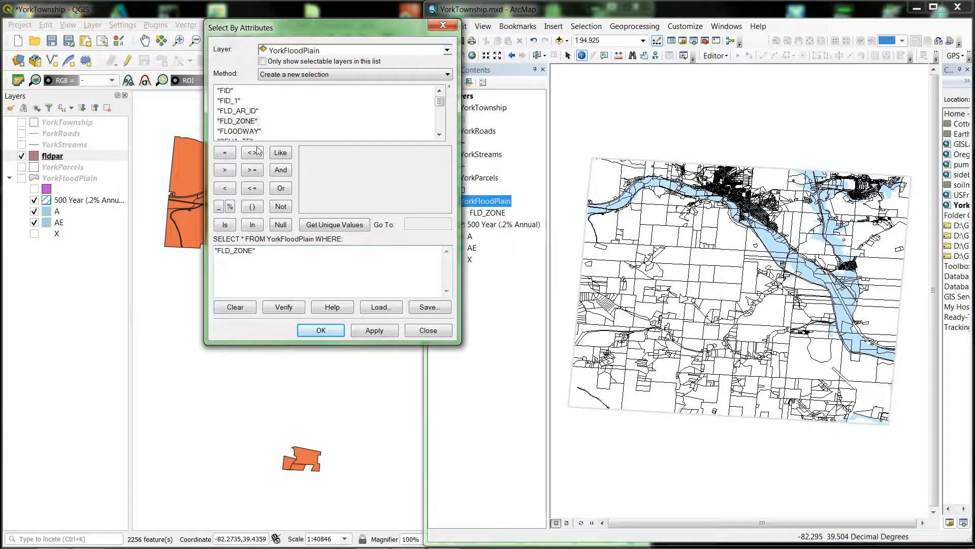
click(229, 155)
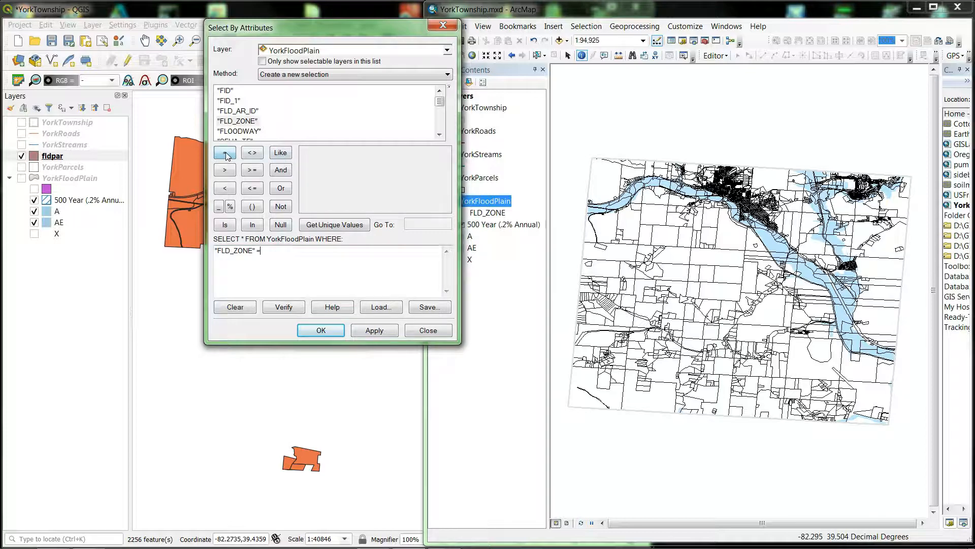
text('A')
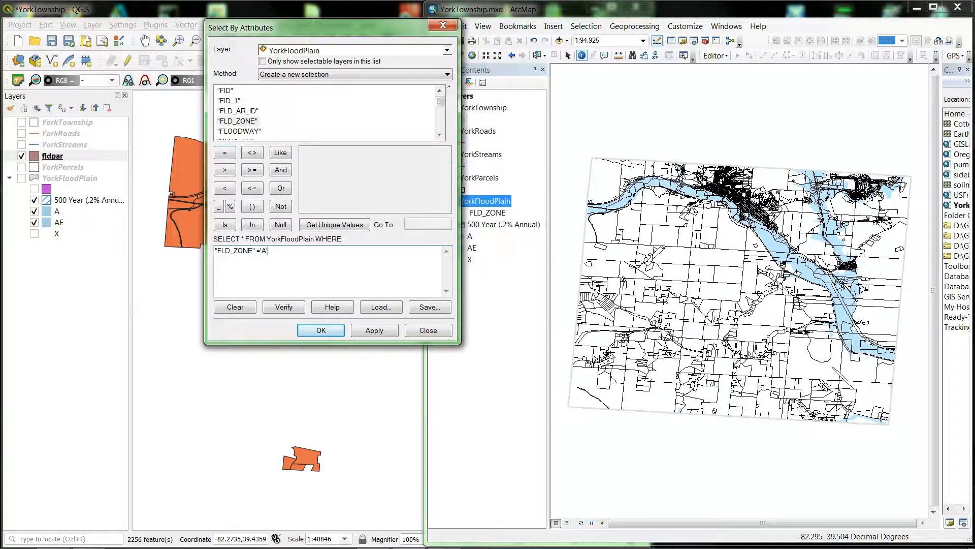
click(281, 188)
double_click(240, 122)
click(226, 154)
text('AE)
click(327, 333)
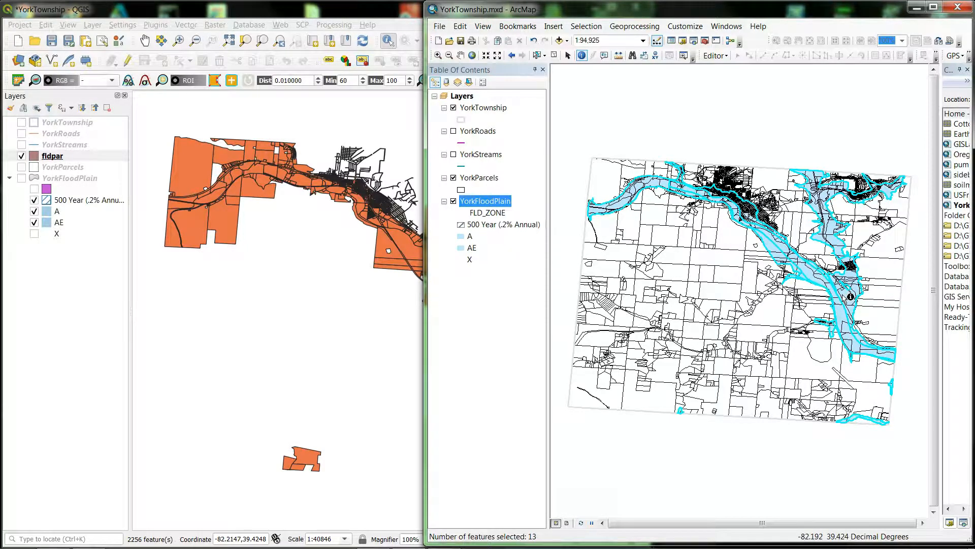
Run Select By Location to select the YorkParcels features that intersect the selected YorkFloodPlain features
click(479, 179)
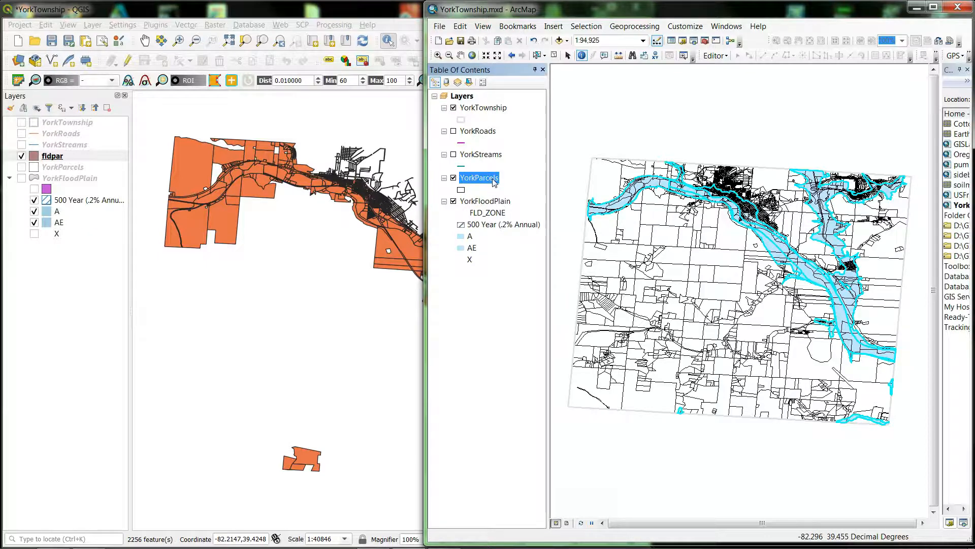
click(579, 28)
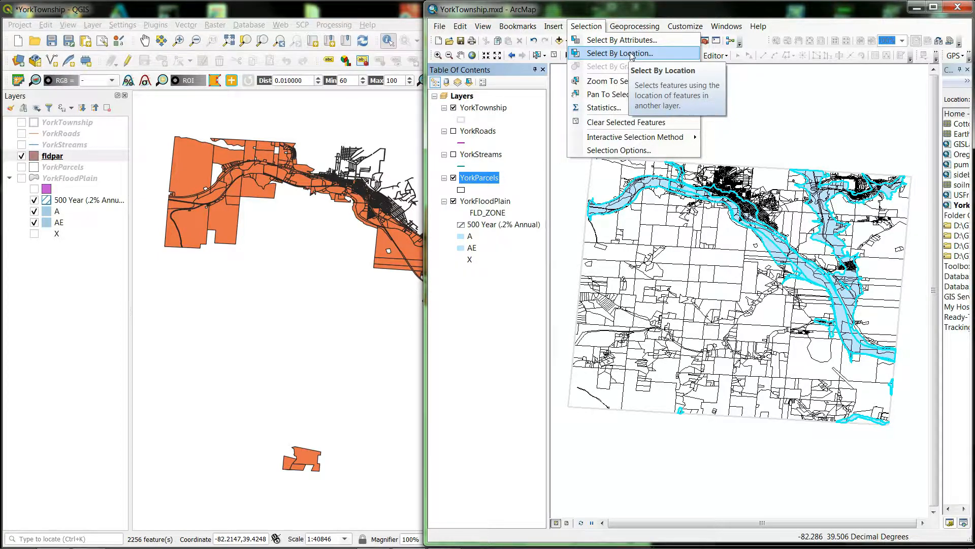
click(632, 54)
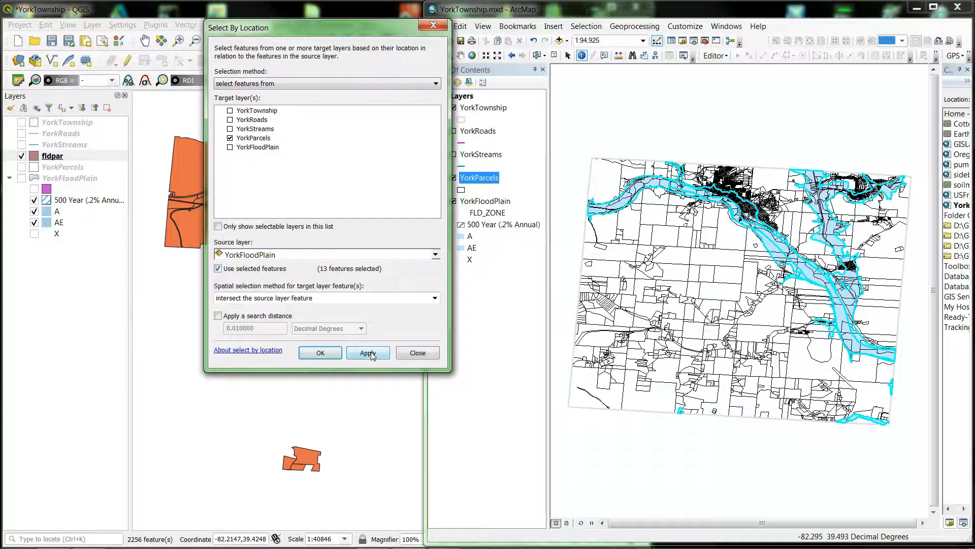
click(321, 353)
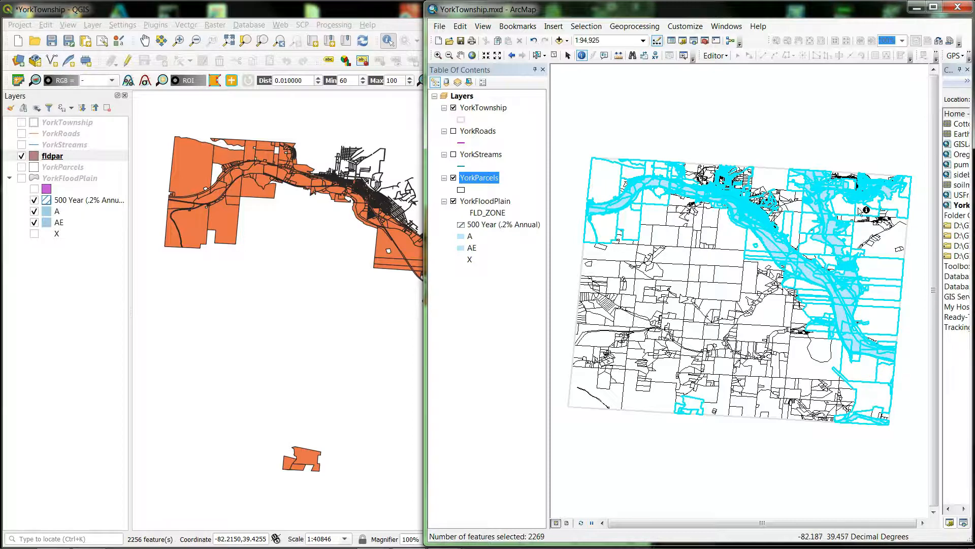
Create a new layer from the selected YorkParcels features and hide the YorkParcels and YorkFloodPlain layers
right_click(489, 181)
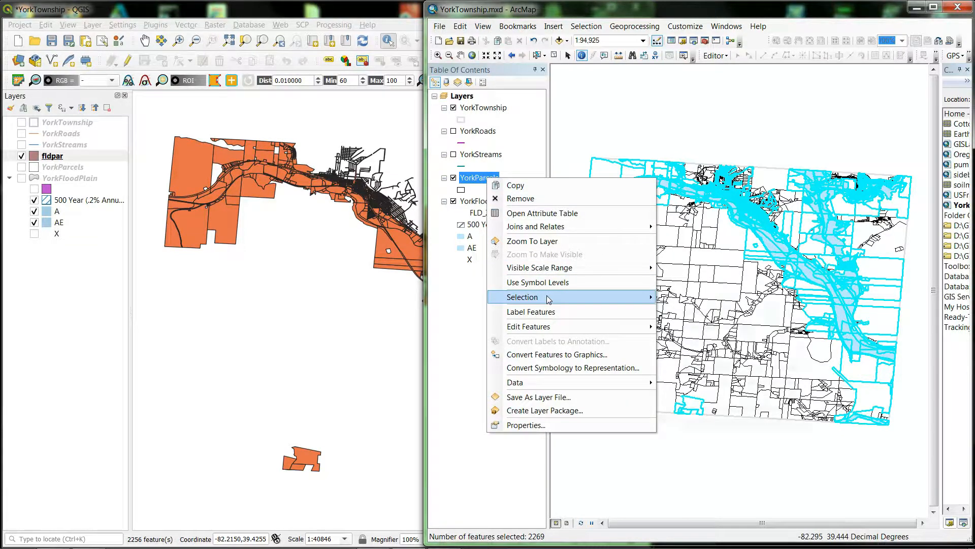
mouse_move(547, 298)
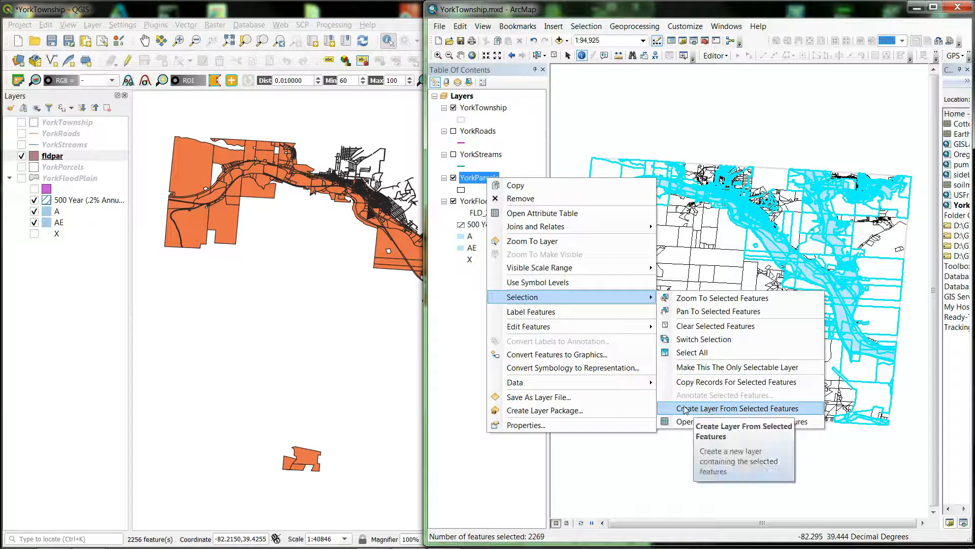
click(767, 409)
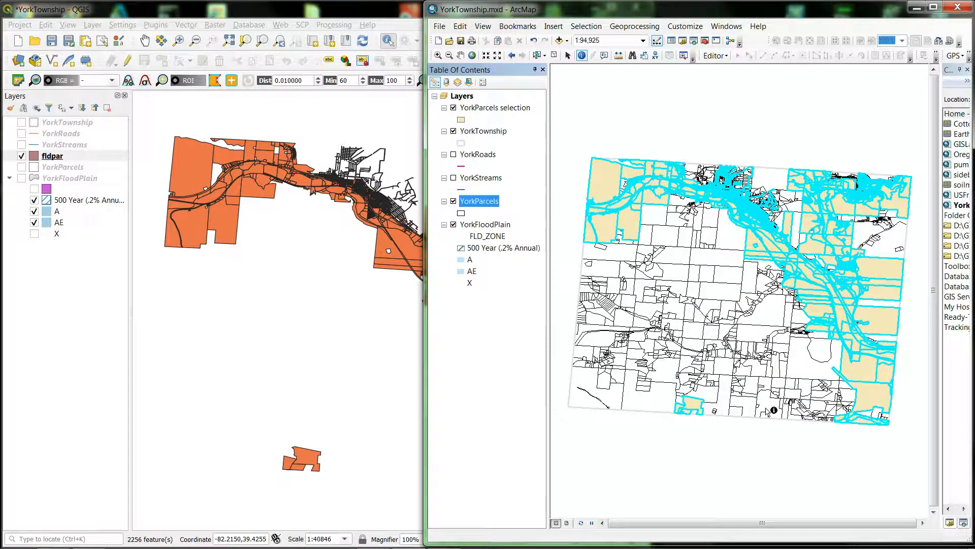
click(453, 201)
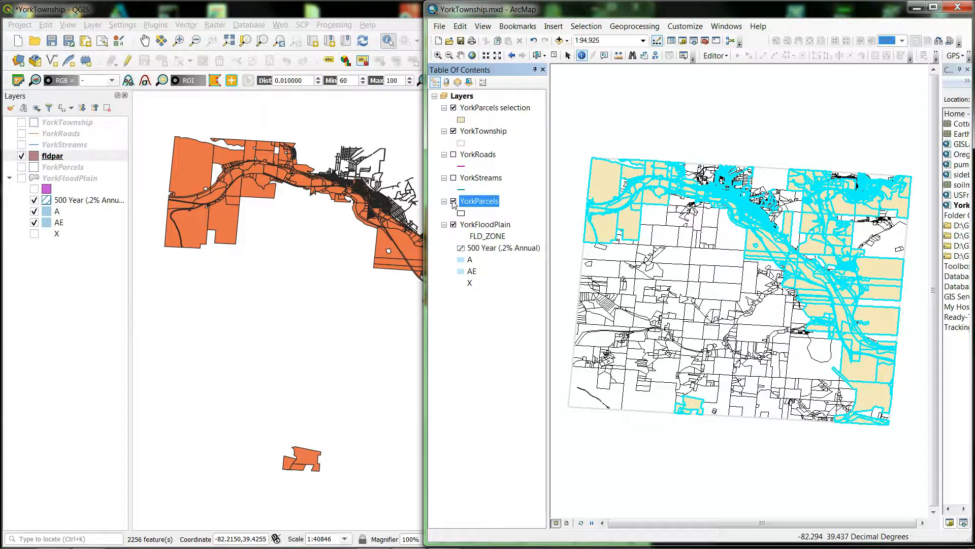
click(453, 224)
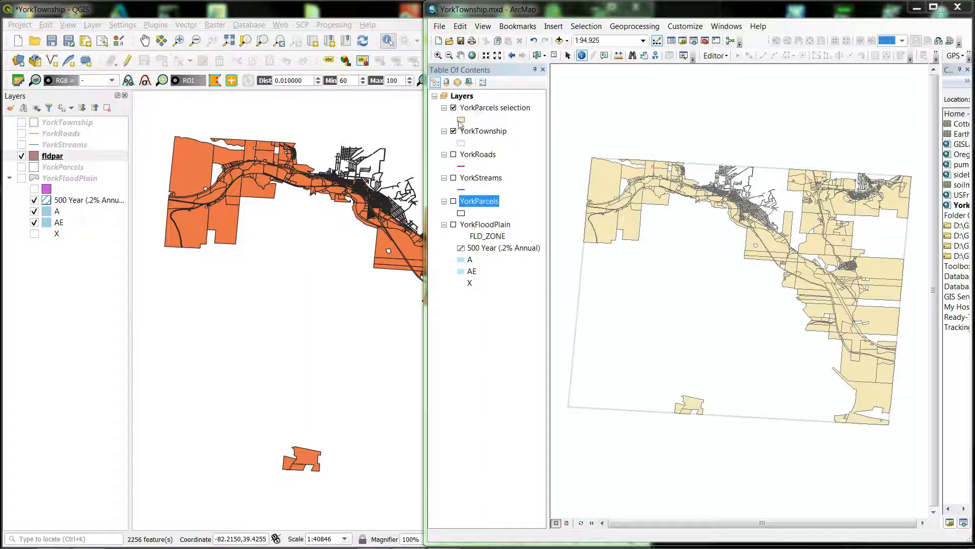
Examine the attribute table of the YorkParcels selection layer and close it
click(490, 109)
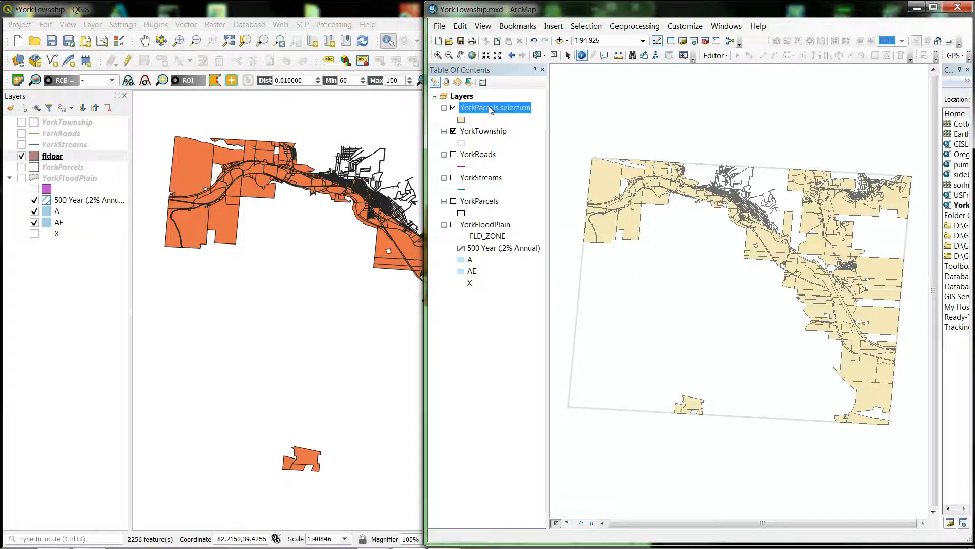
right_click(491, 108)
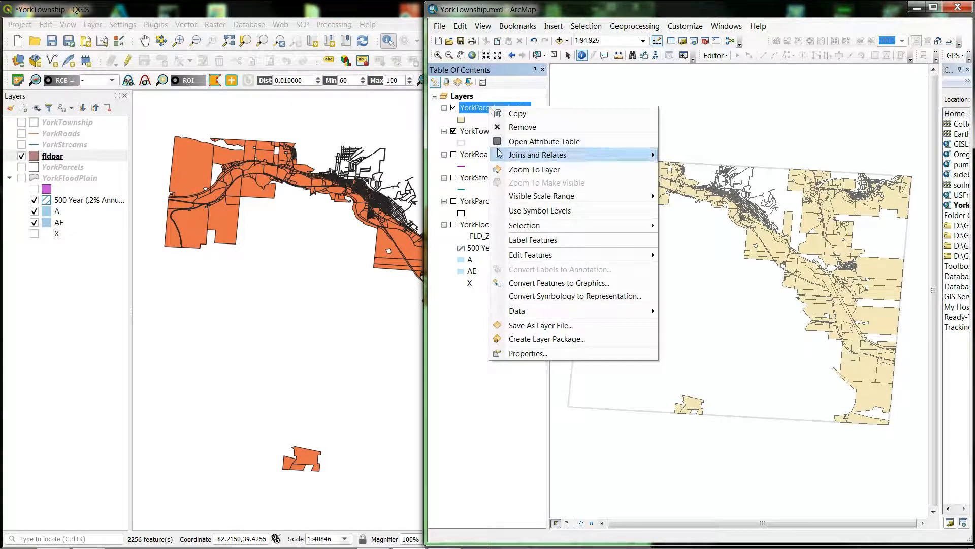
click(531, 143)
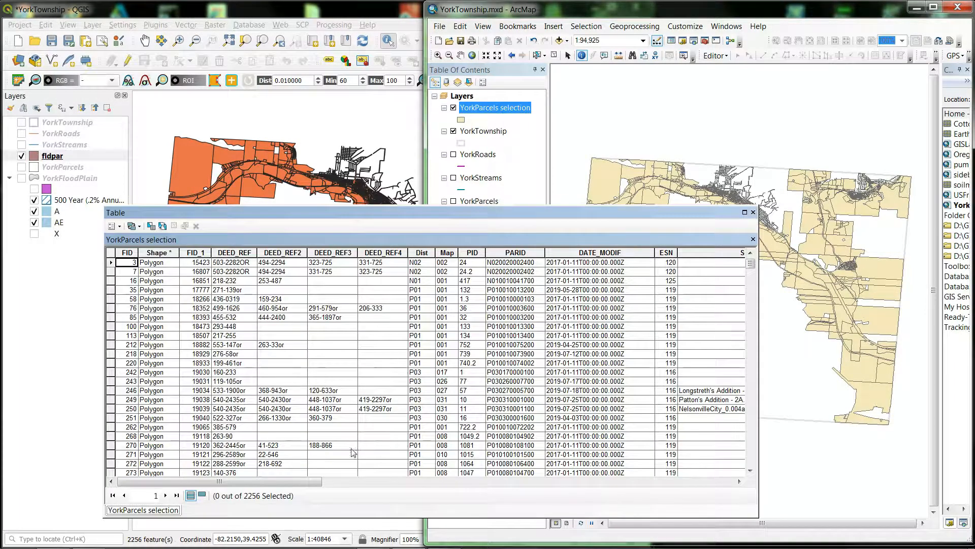
drag(318, 481, 239, 475)
click(754, 212)
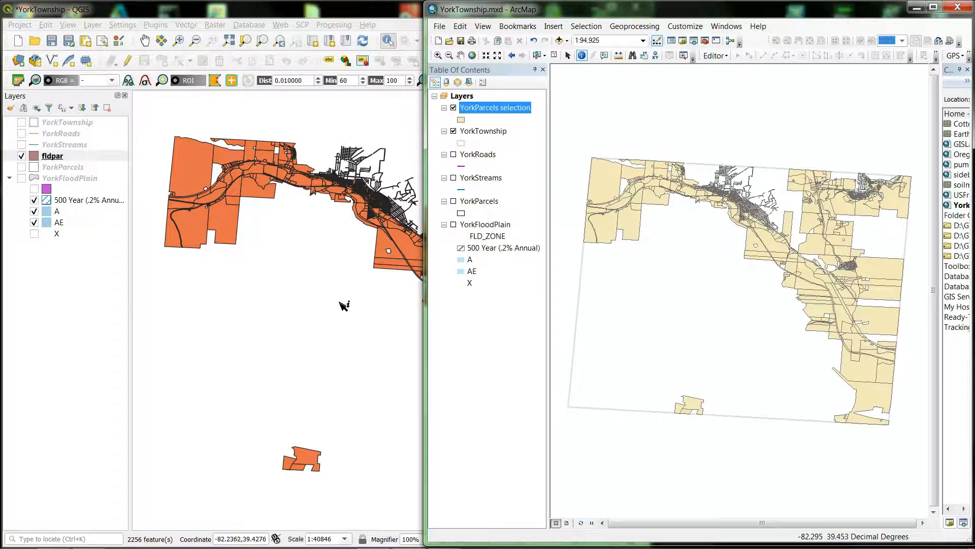
Switch between QGIS and ArcMap to compare the two flood parcel maps, ending in QGIS
click(276, 15)
click(659, 15)
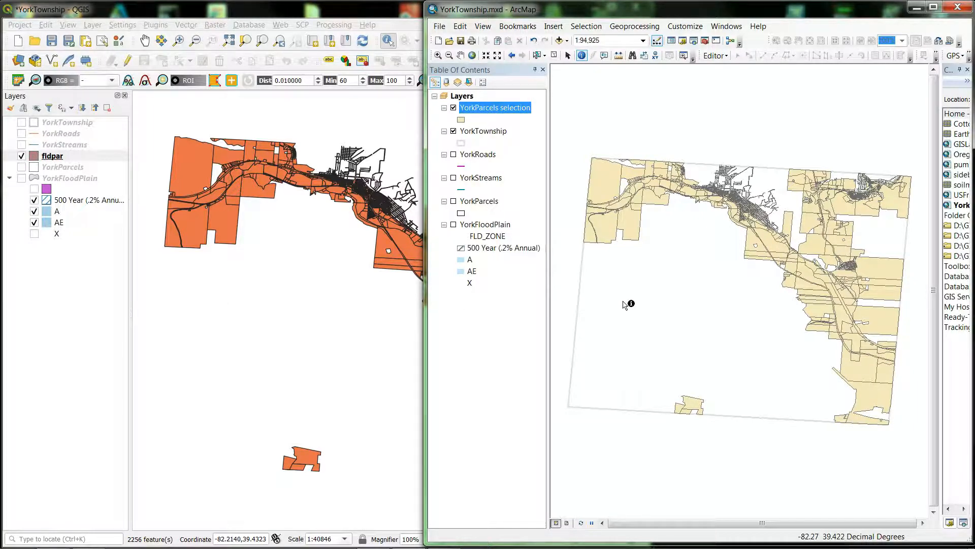
click(343, 10)
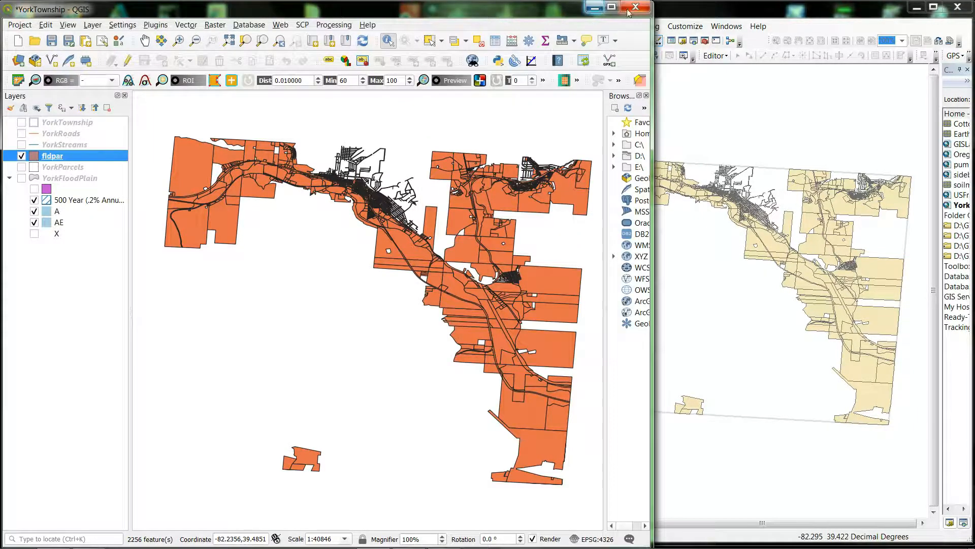
click(696, 12)
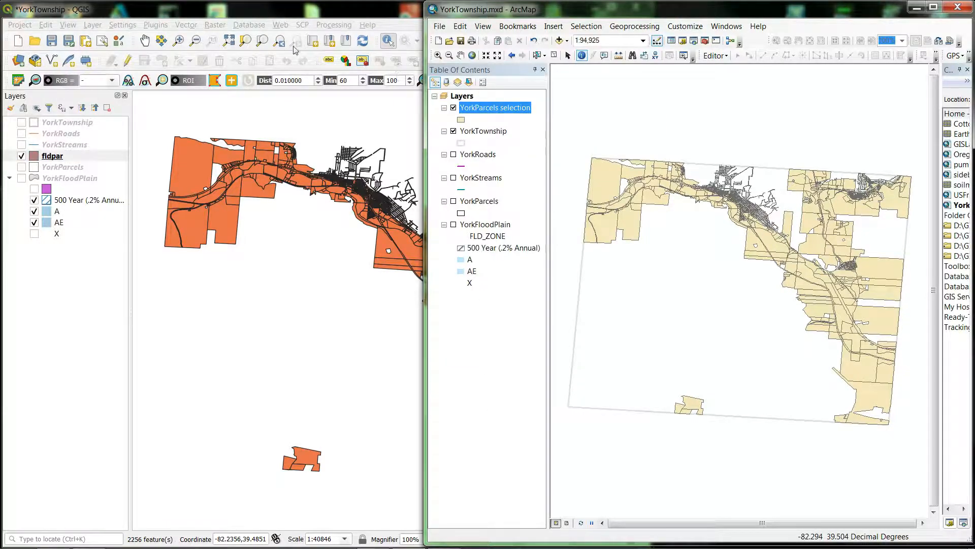
click(276, 14)
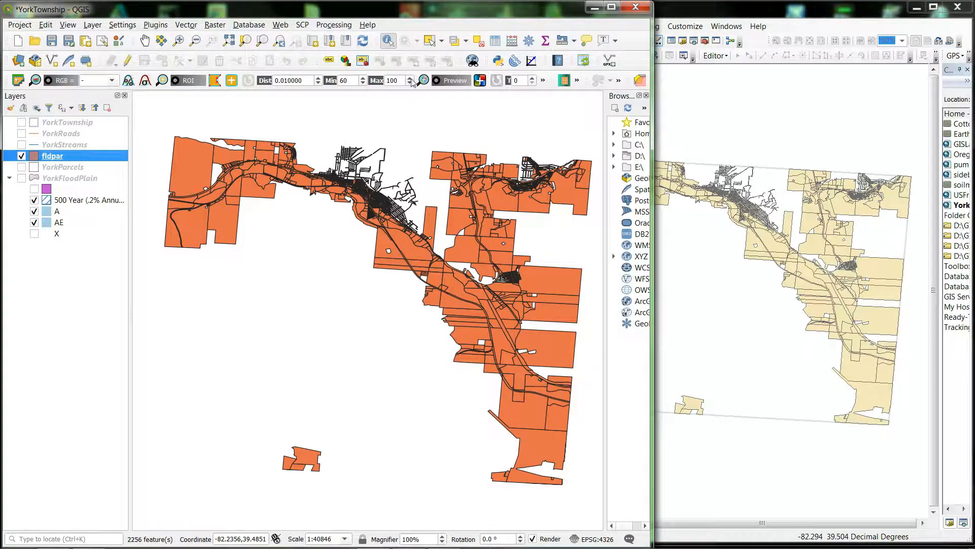